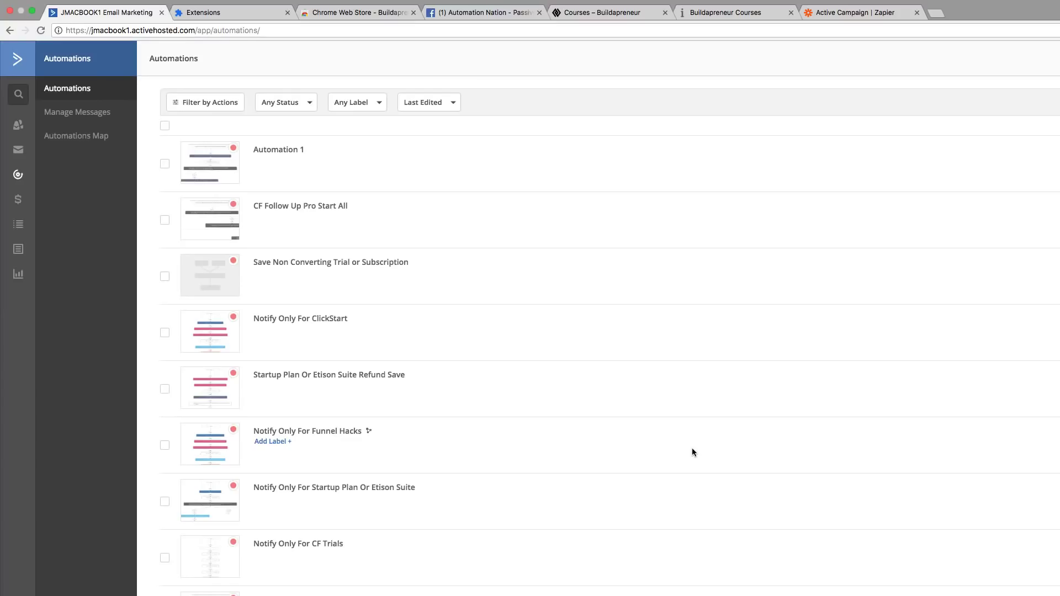
Step: Switch to the Automation Nation Facebook group's Announcements page
click(483, 12)
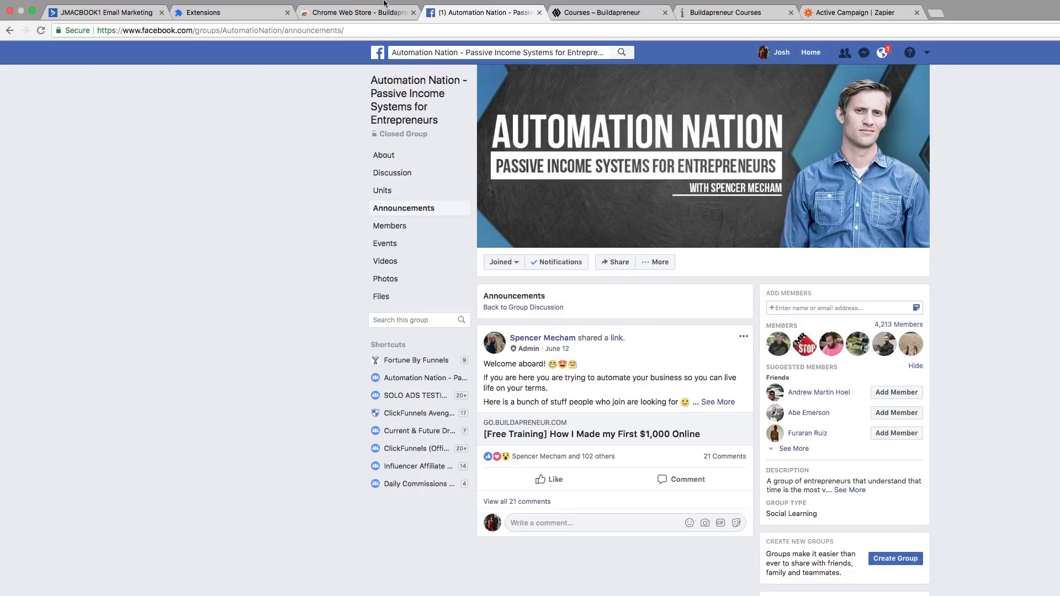
Step: Show the CF Affiliate Grabber settings (active, 300-minute checks, linked Google Sheet), glancing at the ActiveCampaign and Zapier tabs
click(234, 15)
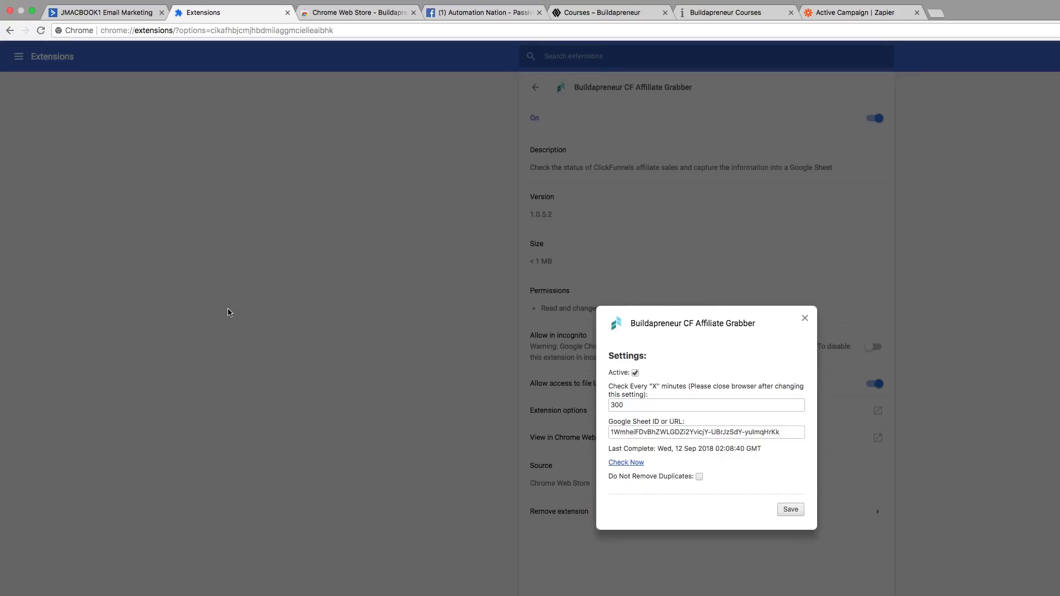
click(77, 13)
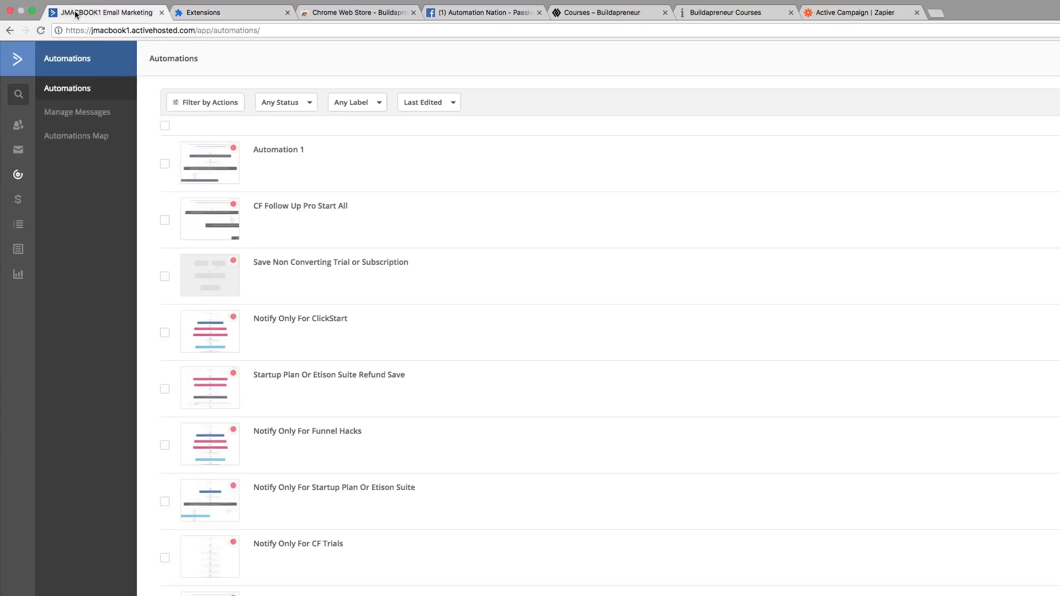
click(197, 12)
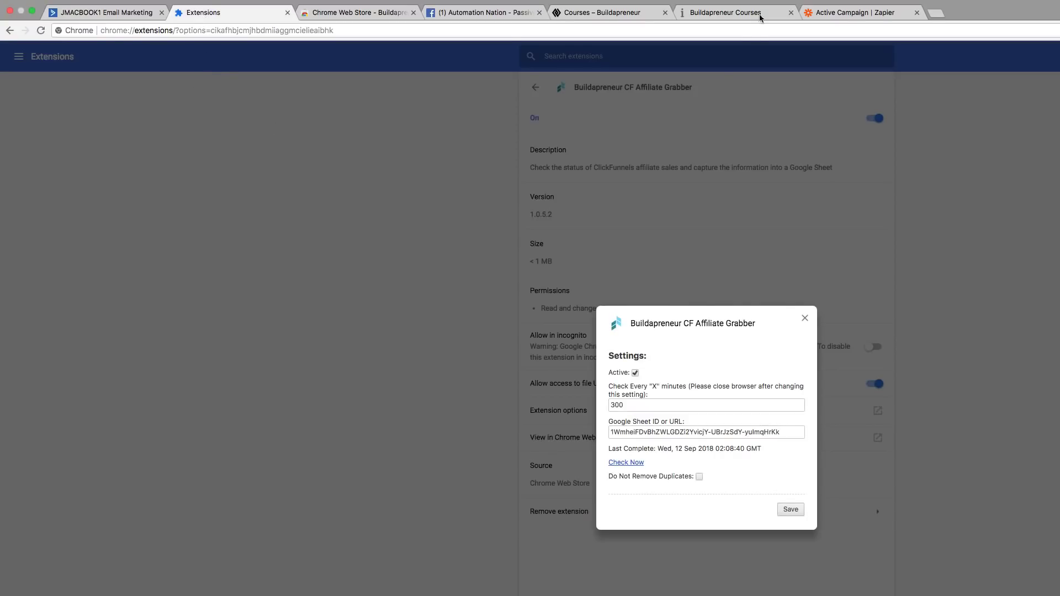
click(876, 12)
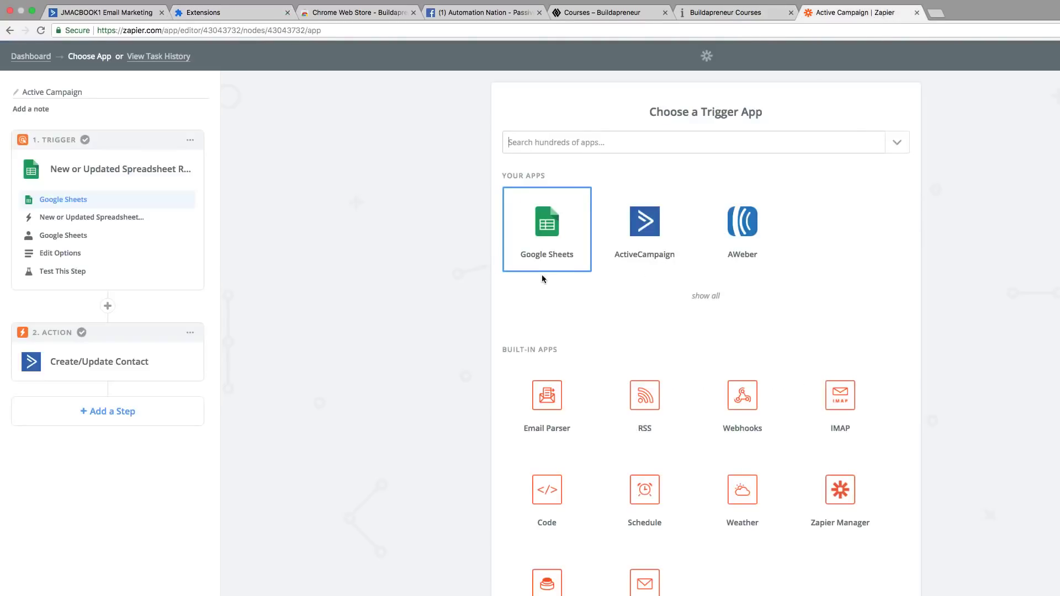
click(232, 12)
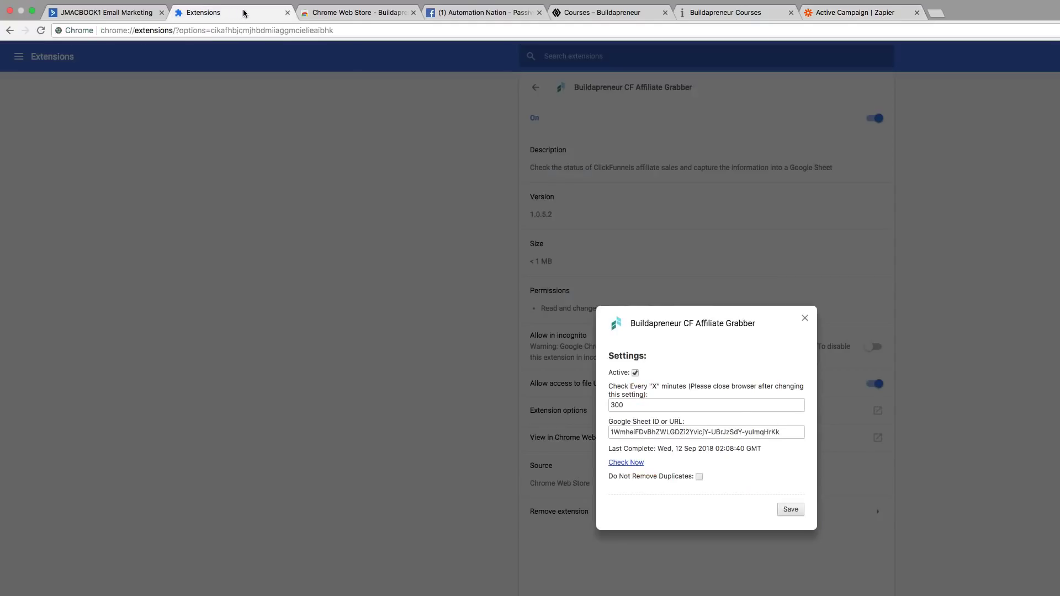
Step: Review the zap's Google Sheets trigger and Create/Update Contact action, then go back to the automations list
click(865, 16)
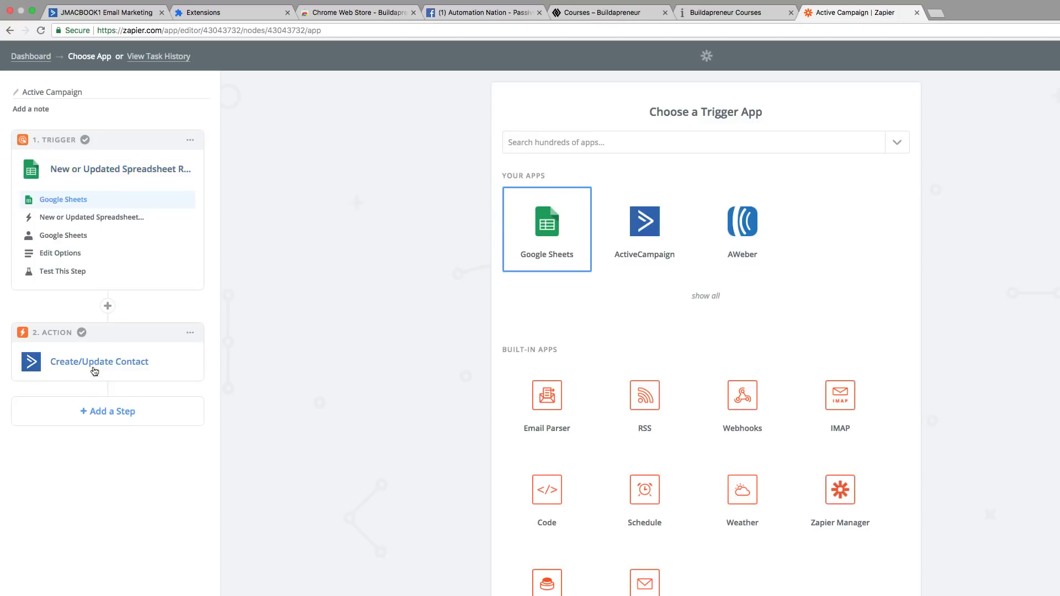
mouse_move(94, 371)
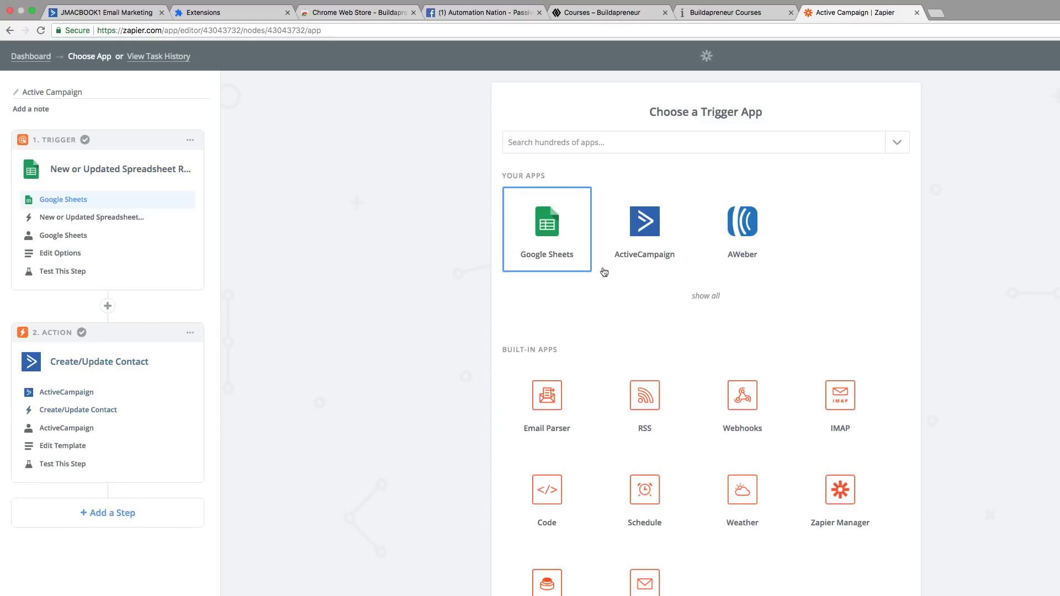
click(94, 12)
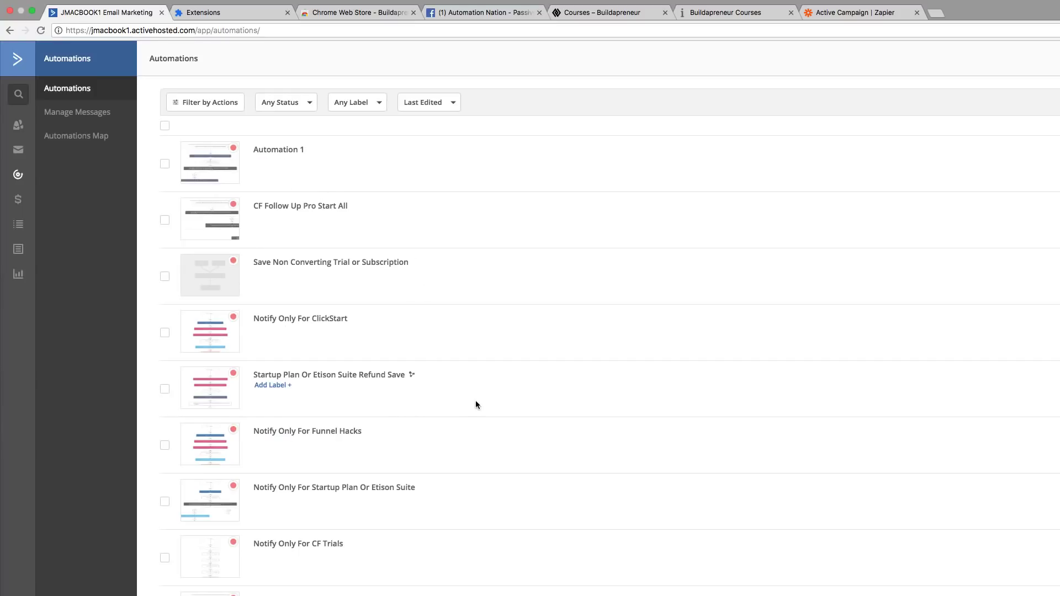
Step: Open 'CF Follow Up Pro Start All' and inspect its trigger, condition branches and notify steps
click(266, 206)
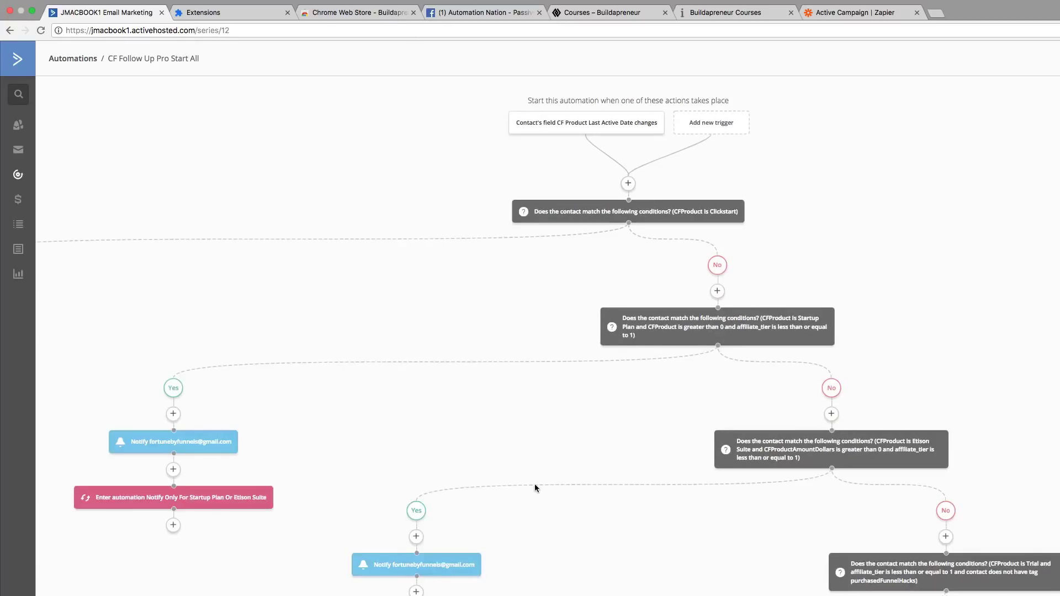
scroll(572, 480, down, 4)
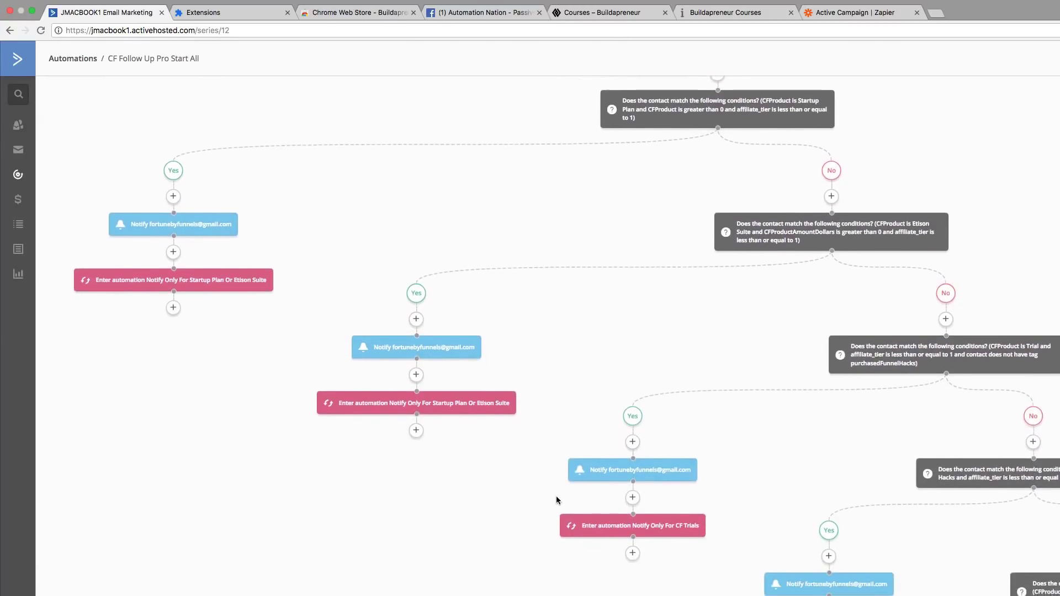
scroll(556, 500, left, 6)
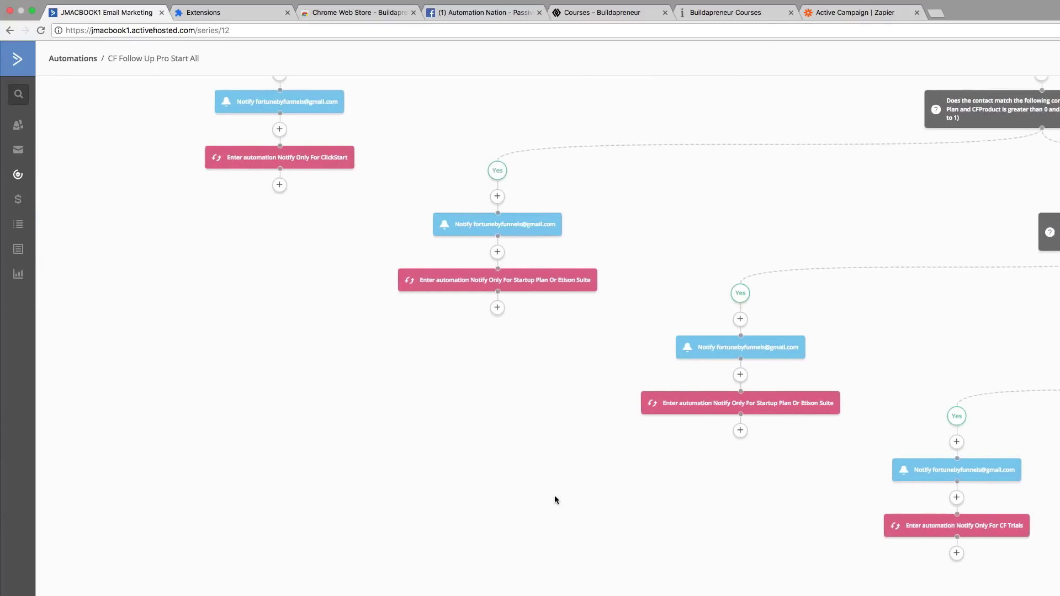
scroll(555, 495, up, 4)
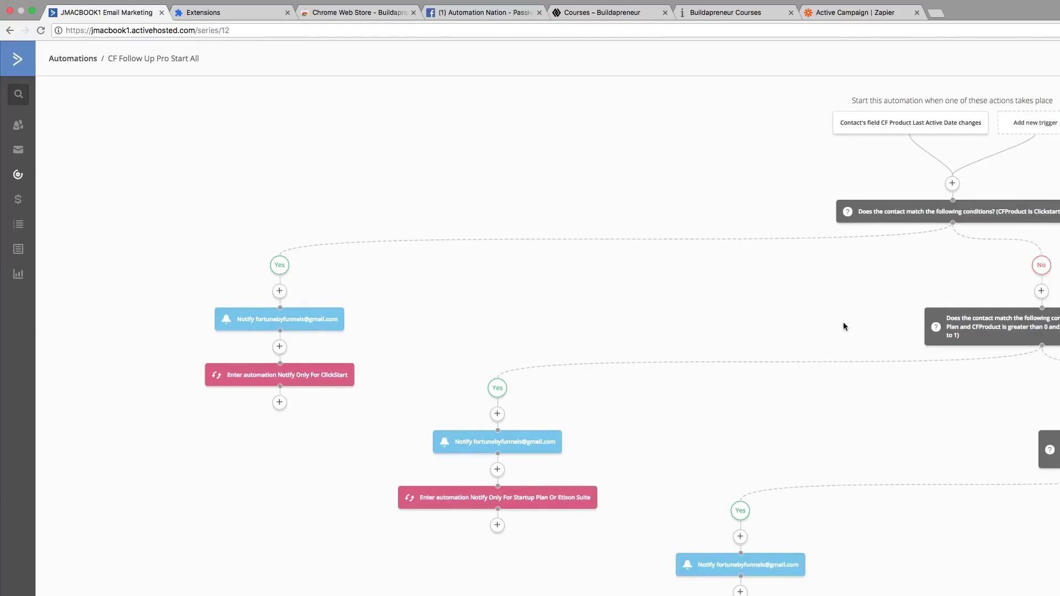
scroll(844, 327, right, 2)
scroll(958, 293, down, 5)
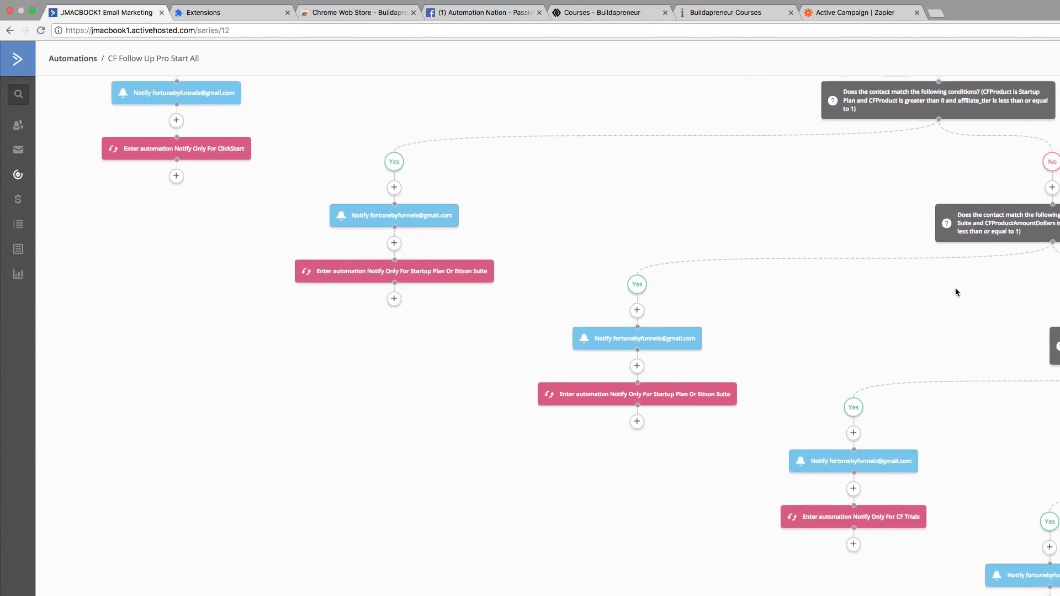
scroll(949, 287, right, 5)
scroll(883, 266, down, 5)
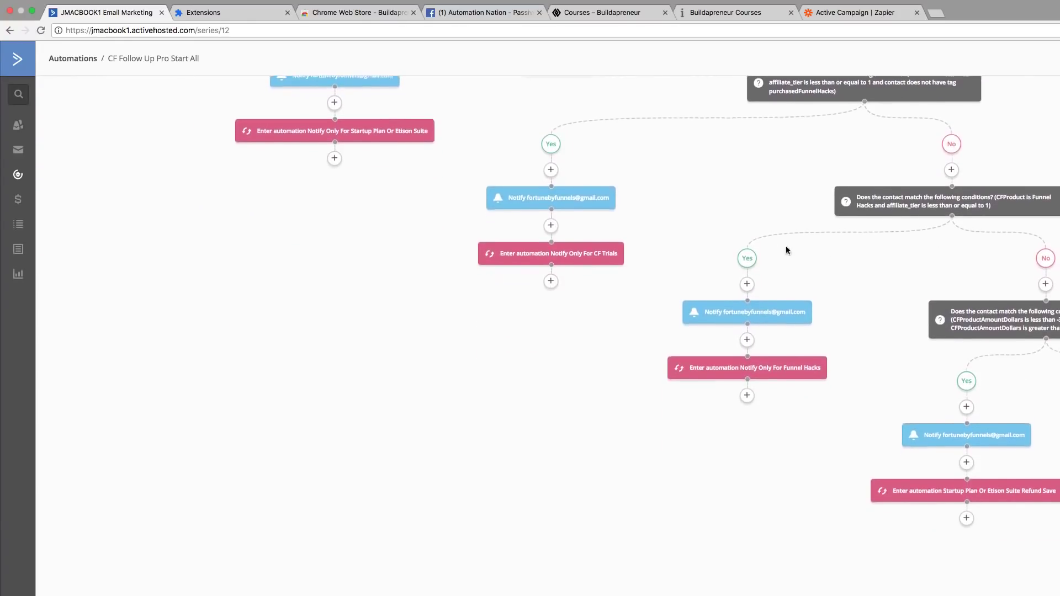
scroll(668, 208, down, 1)
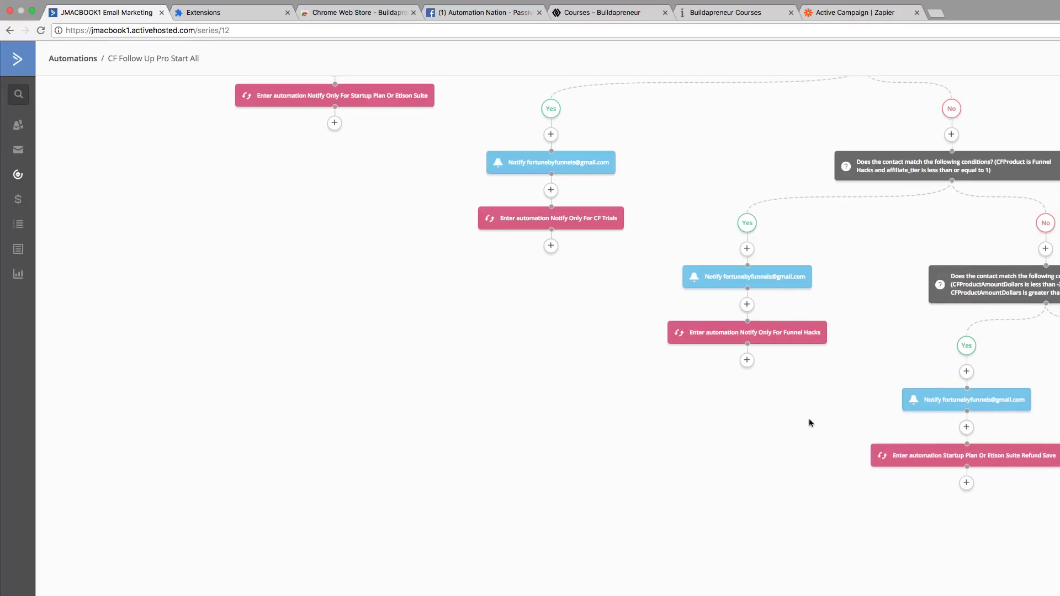
scroll(664, 475, left, 2)
scroll(664, 475, up, 1)
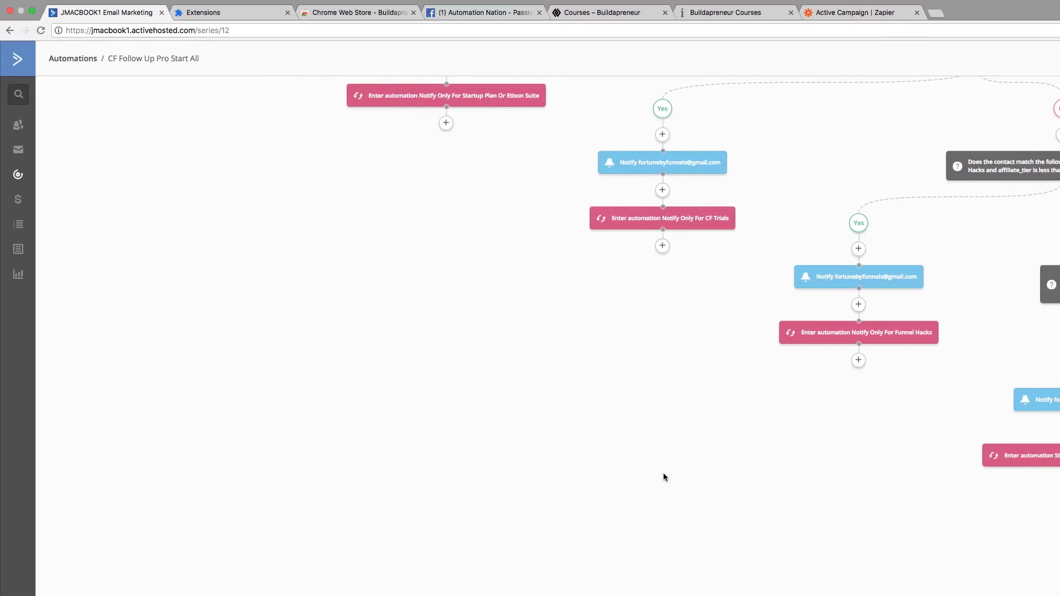
scroll(664, 476, up, 2)
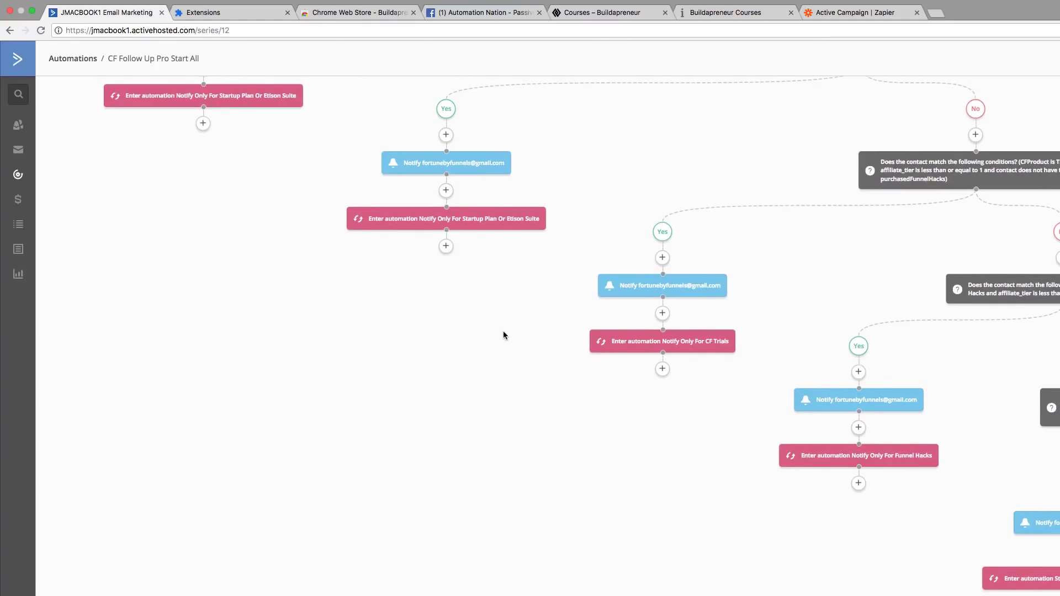
scroll(506, 334, left, 3)
scroll(509, 333, left, 3)
scroll(509, 333, up, 5)
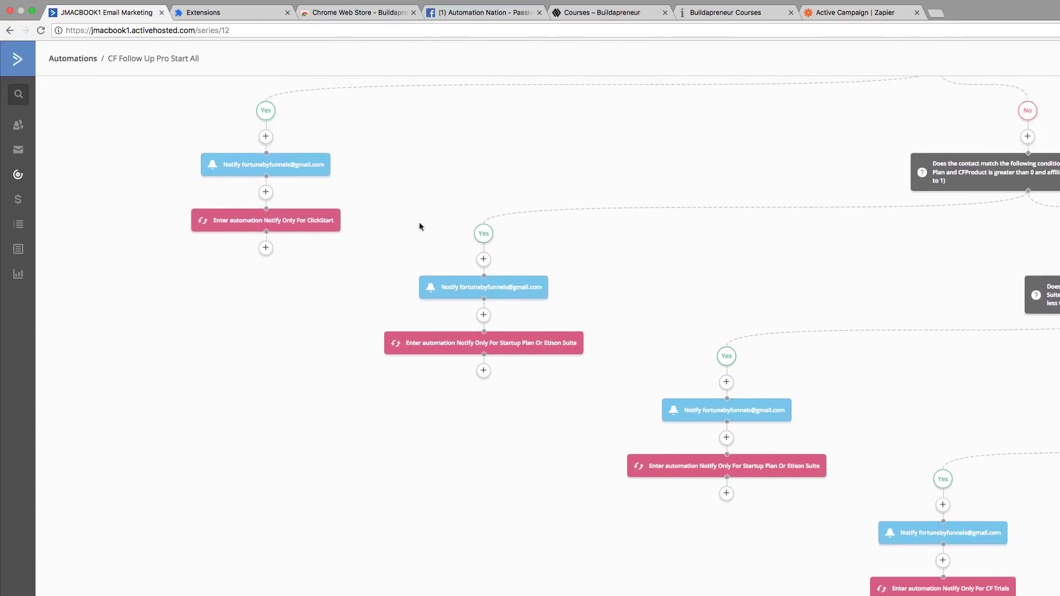
scroll(768, 489, right, 4)
scroll(768, 487, down, 5)
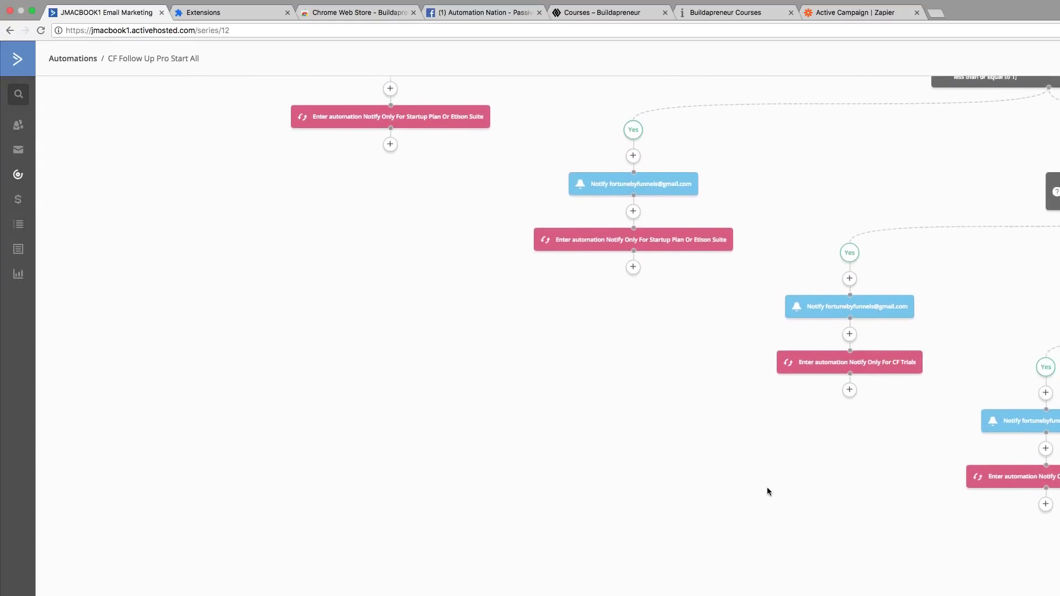
scroll(767, 489, right, 4)
scroll(767, 488, down, 4)
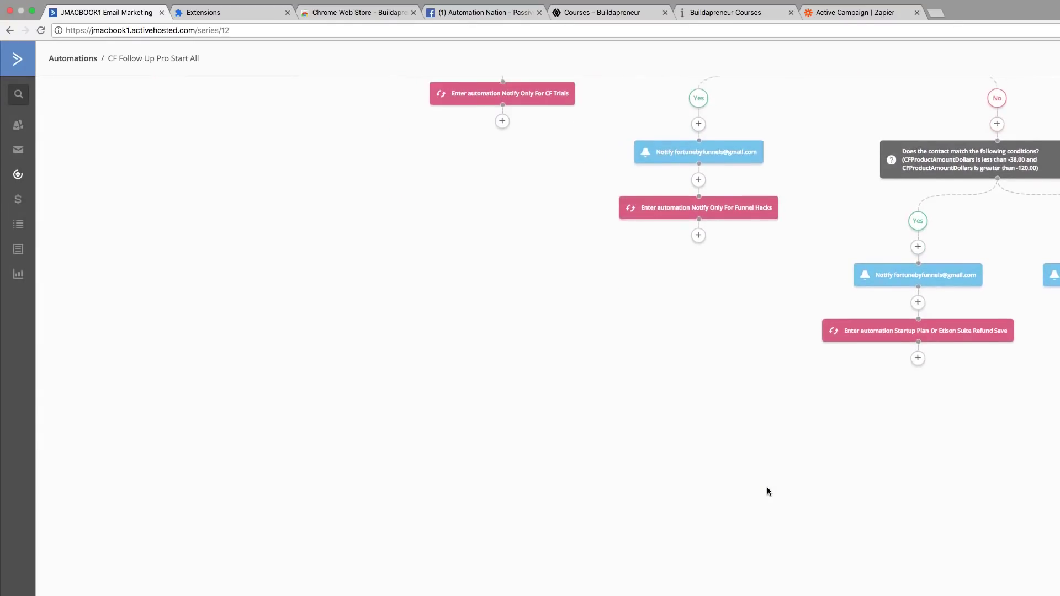
scroll(767, 488, up, 8)
scroll(571, 404, up, 3)
scroll(556, 403, left, 3)
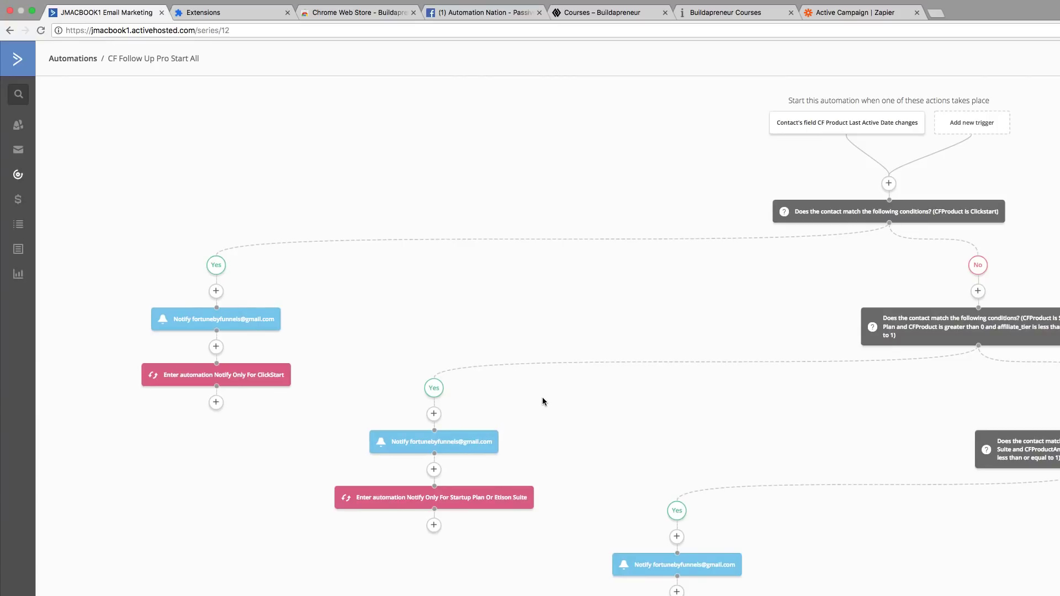
scroll(760, 364, down, 3)
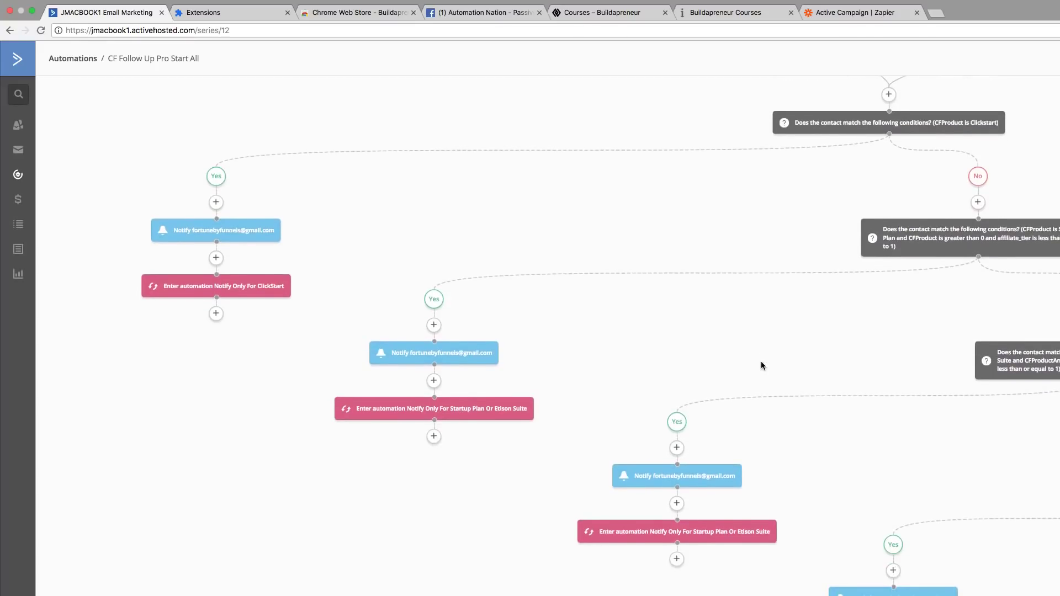
scroll(763, 365, down, 10)
scroll(762, 366, right, 7)
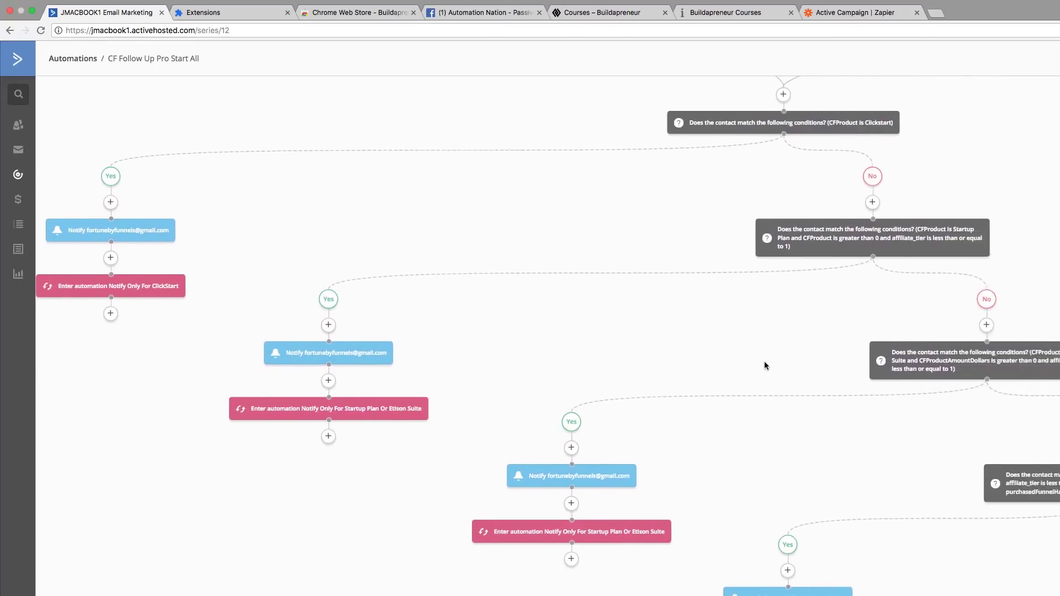
scroll(735, 360, right, 5)
scroll(735, 360, down, 6)
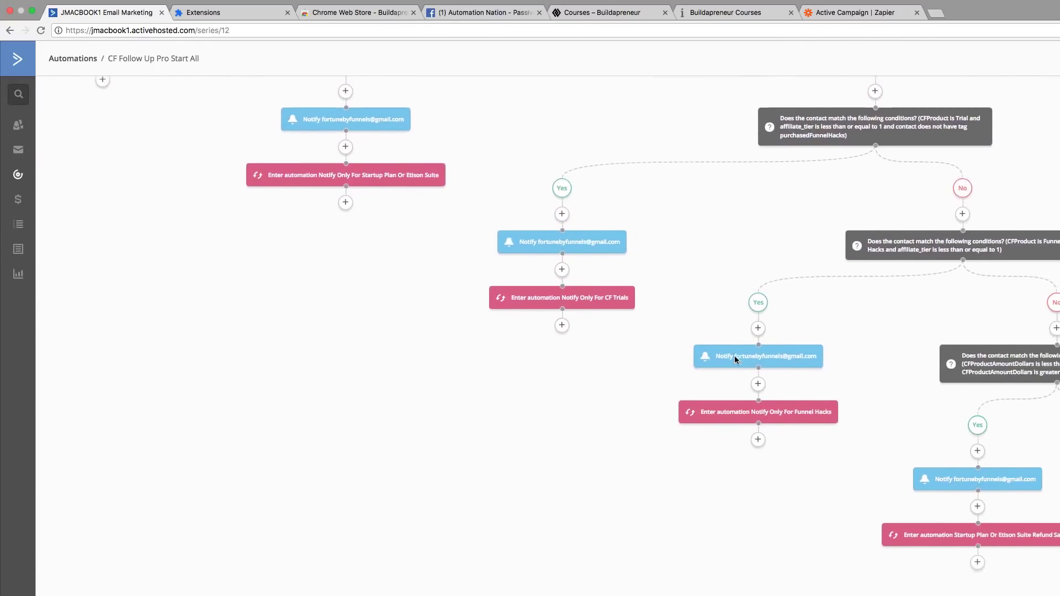
scroll(734, 360, up, 15)
scroll(734, 360, left, 5)
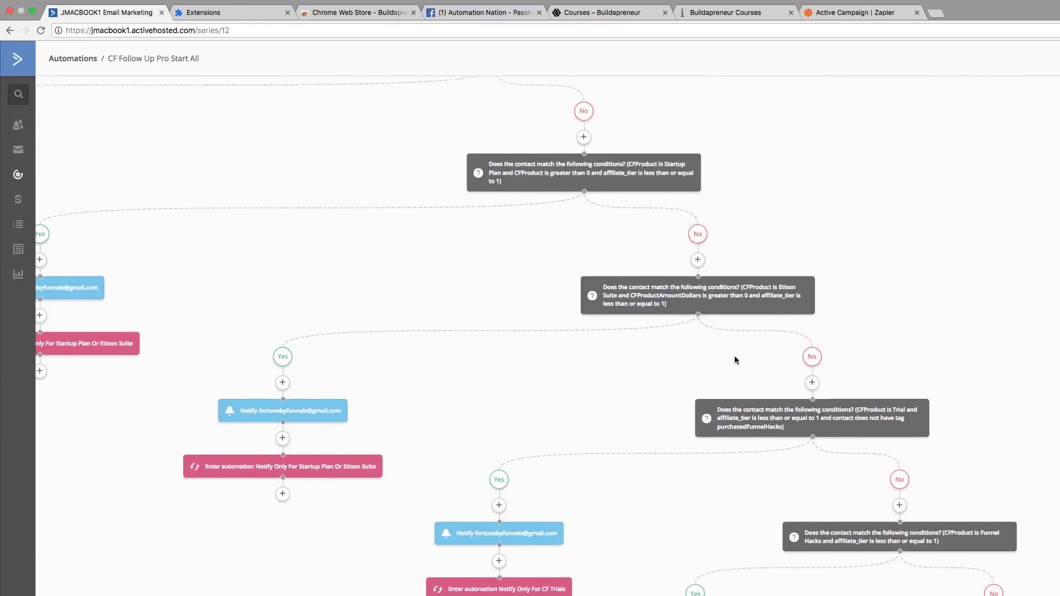
scroll(338, 267, left, 8)
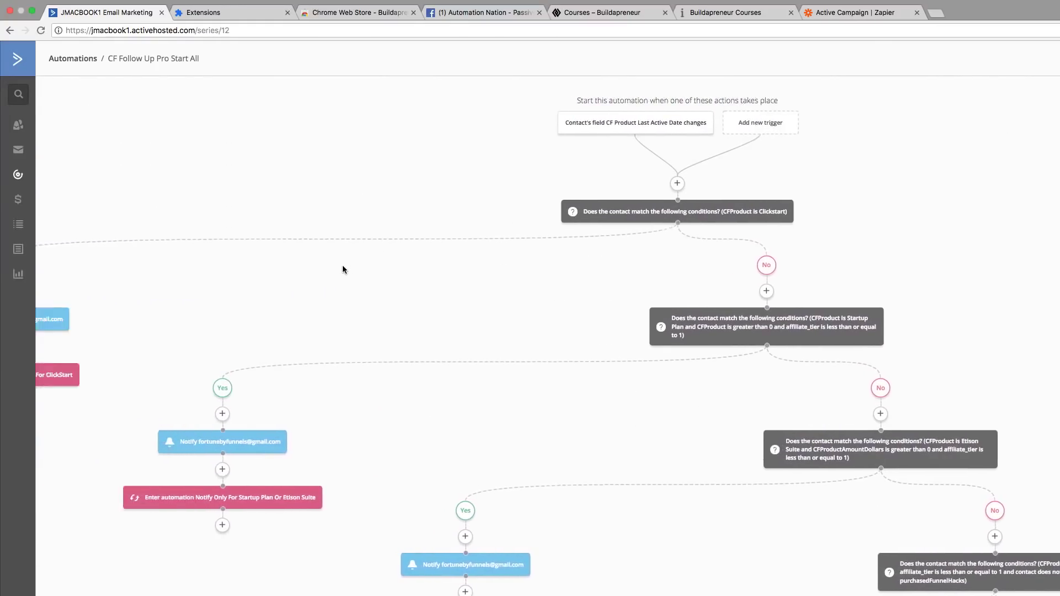
scroll(493, 279, right, 6)
scroll(494, 279, right, 3)
scroll(494, 278, down, 6)
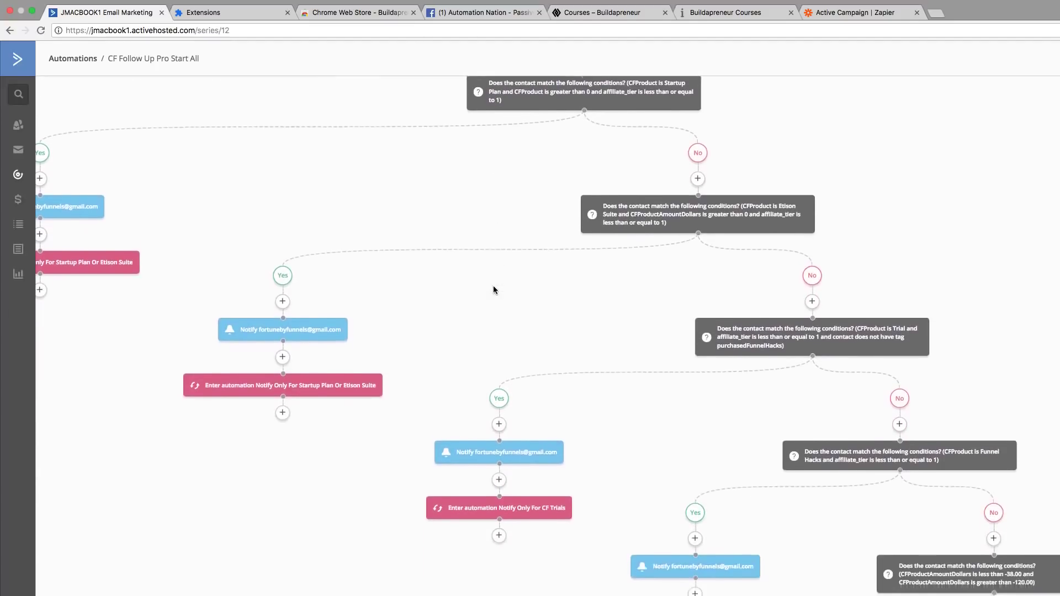
scroll(495, 288, up, 6)
scroll(497, 288, left, 10)
scroll(550, 293, left, 2)
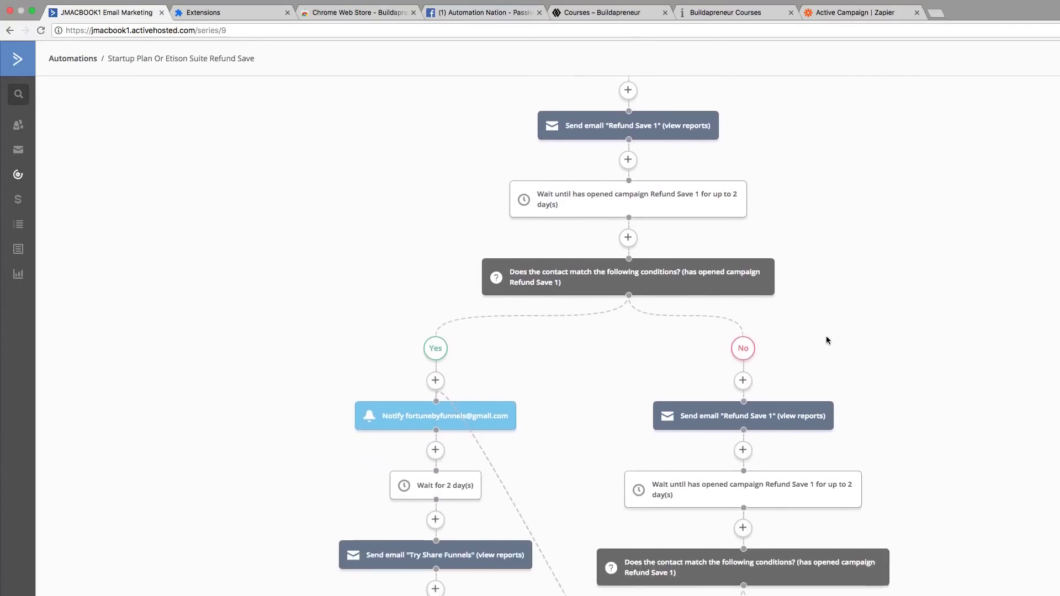
Step: Scroll through the Startup Plan Or Etison Suite Refund Save automation's steps
scroll(983, 342, up, 5)
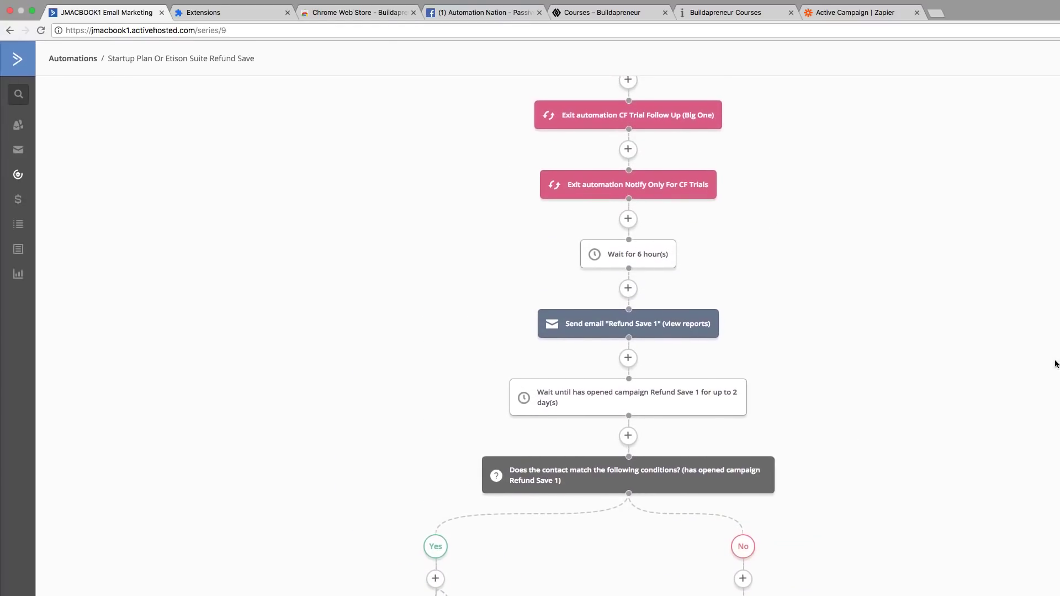
scroll(1056, 363, up, 2)
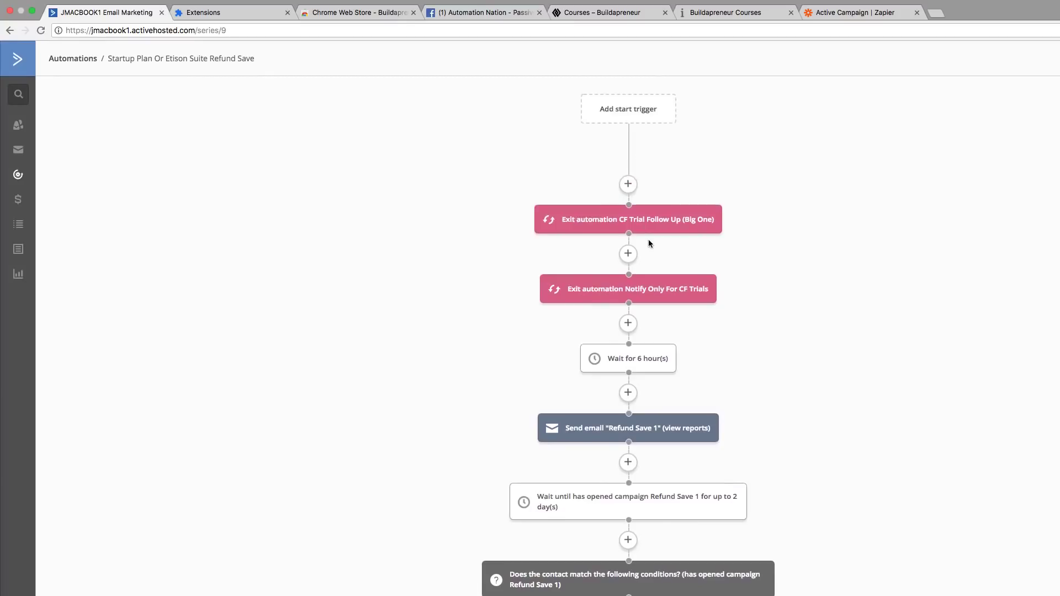
scroll(718, 346, down, 2)
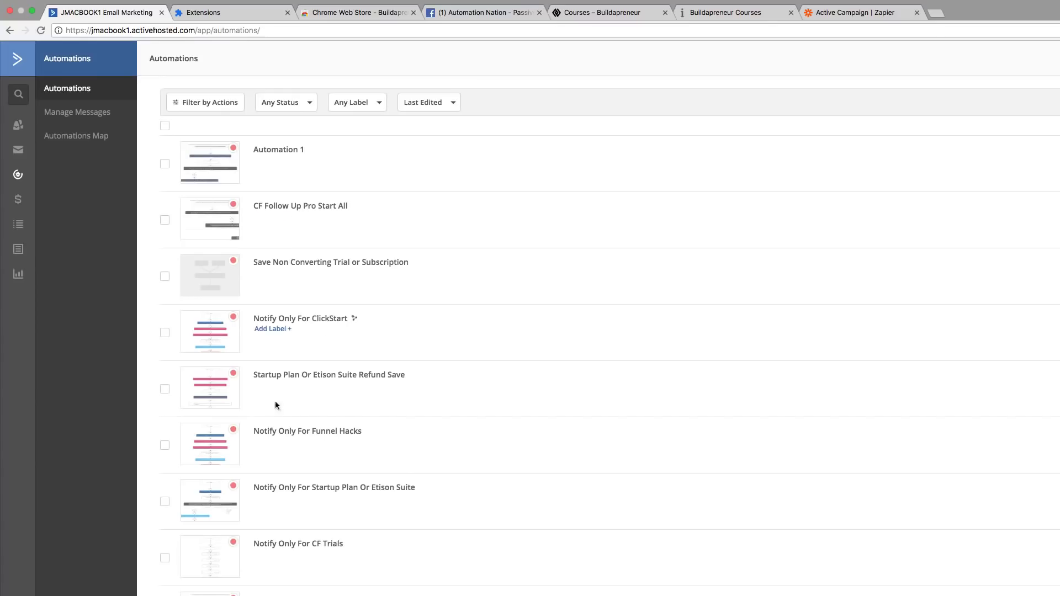
click(277, 150)
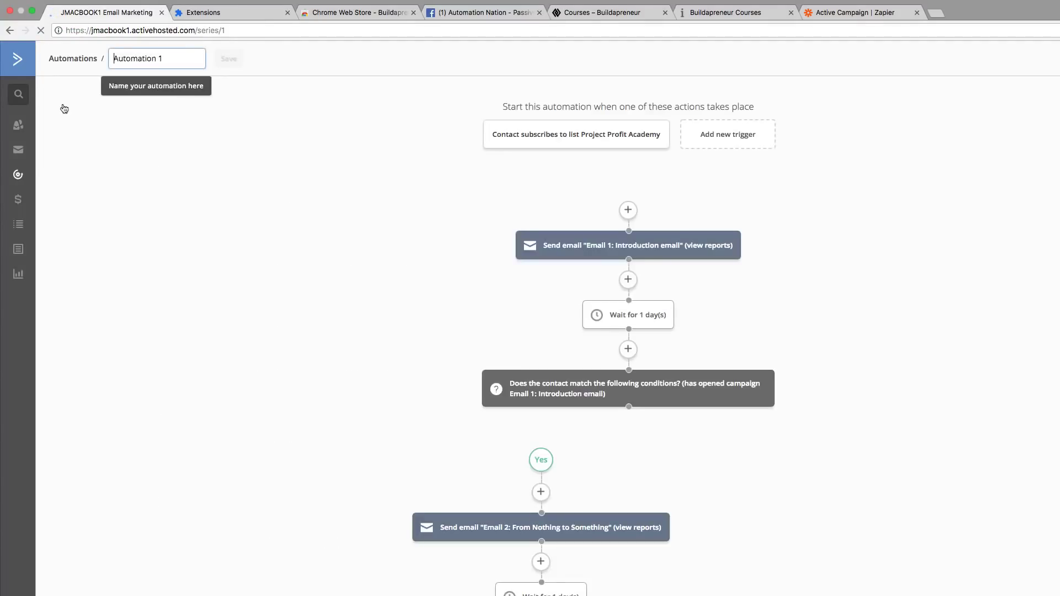
scroll(167, 213, down, 3)
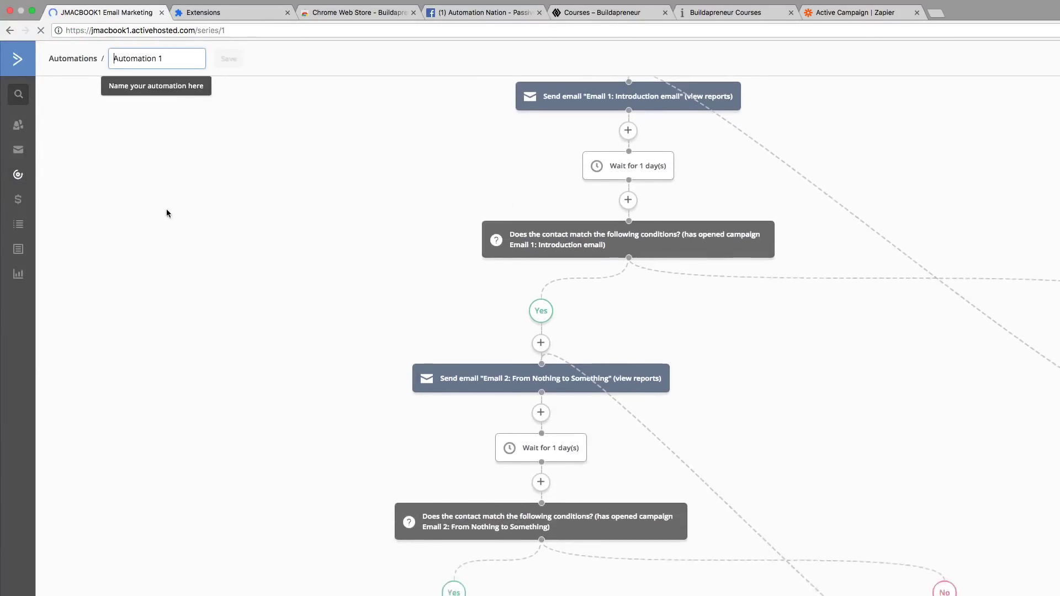
scroll(167, 213, down, 1)
mouse_move(530, 396)
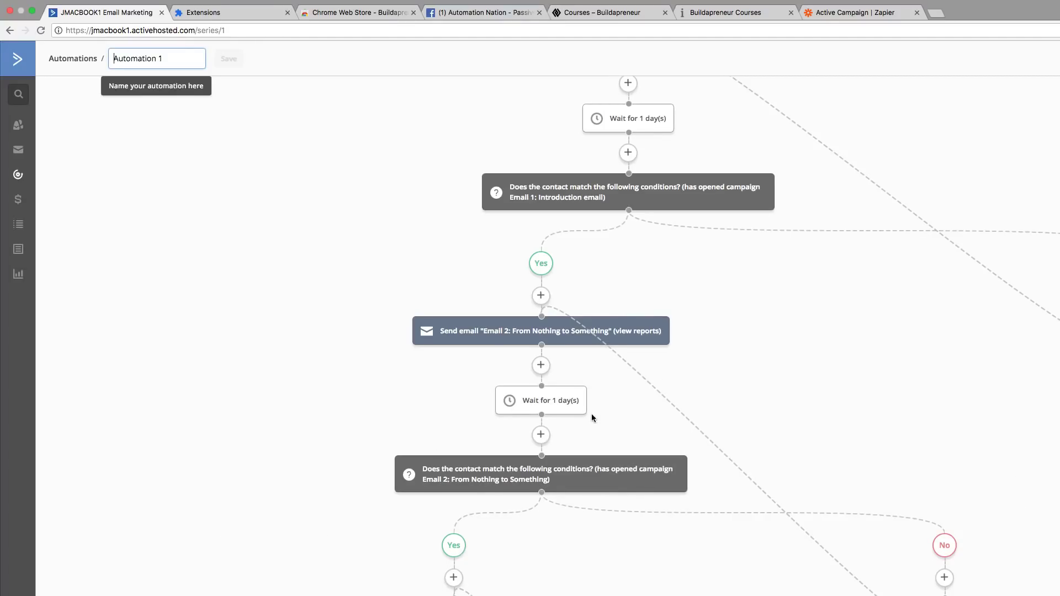
click(19, 177)
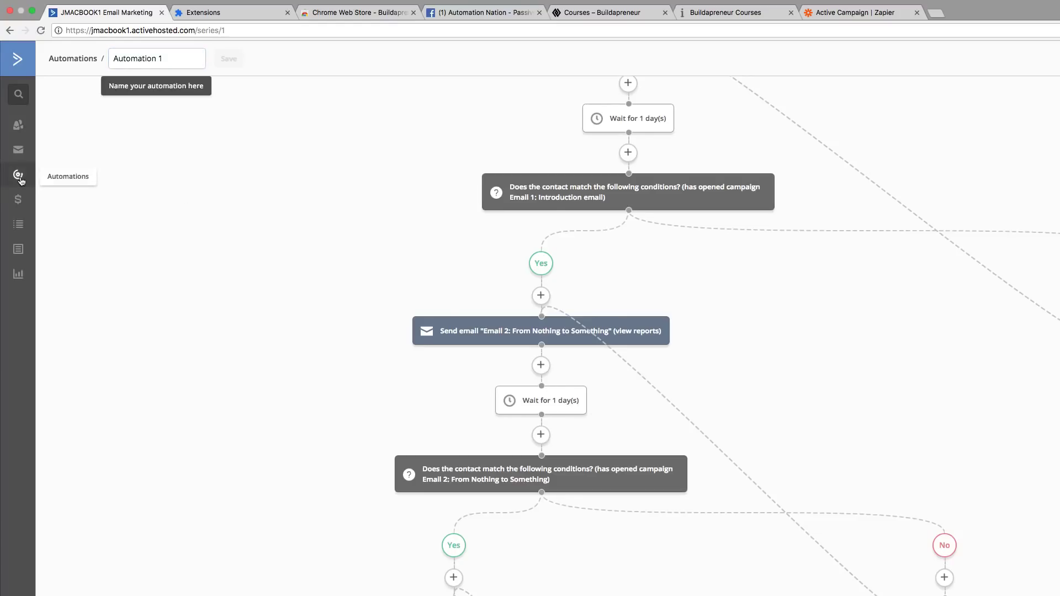